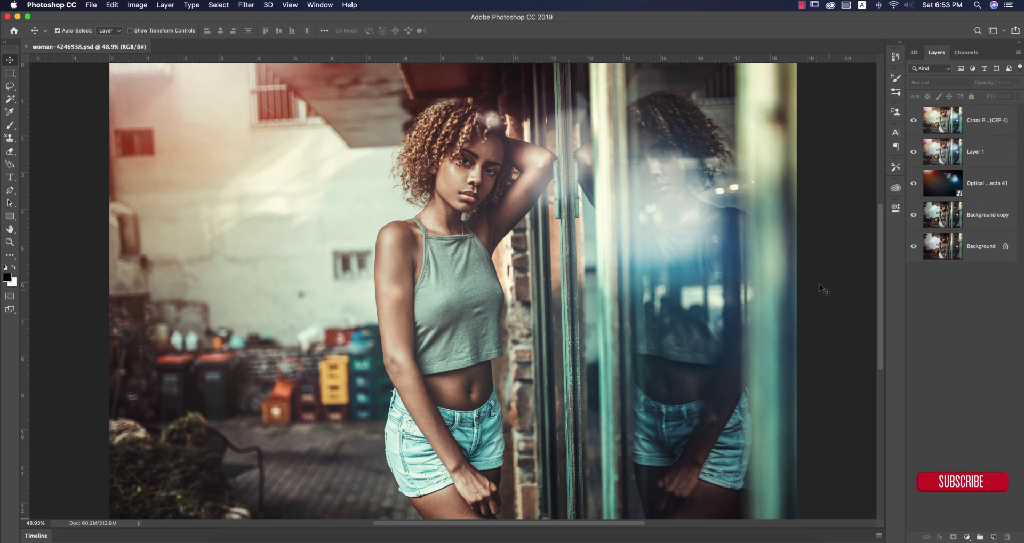
Step: Hide and restore the grading layers to compare them against the untouched Background photo
{"action": "left_click", "coordinate": [913, 246]}
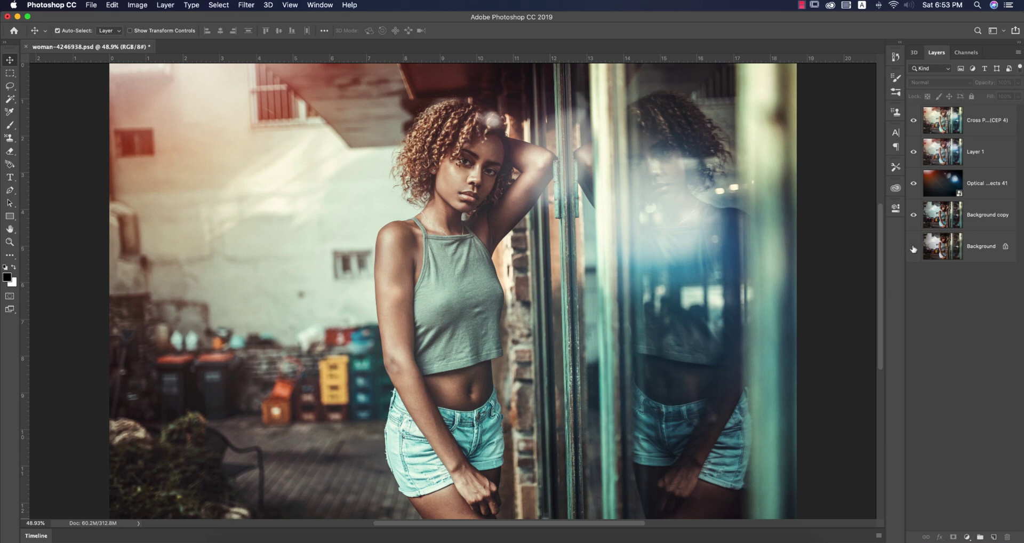
{"action": "left_click", "coordinate": [914, 247], "text": "alt"}
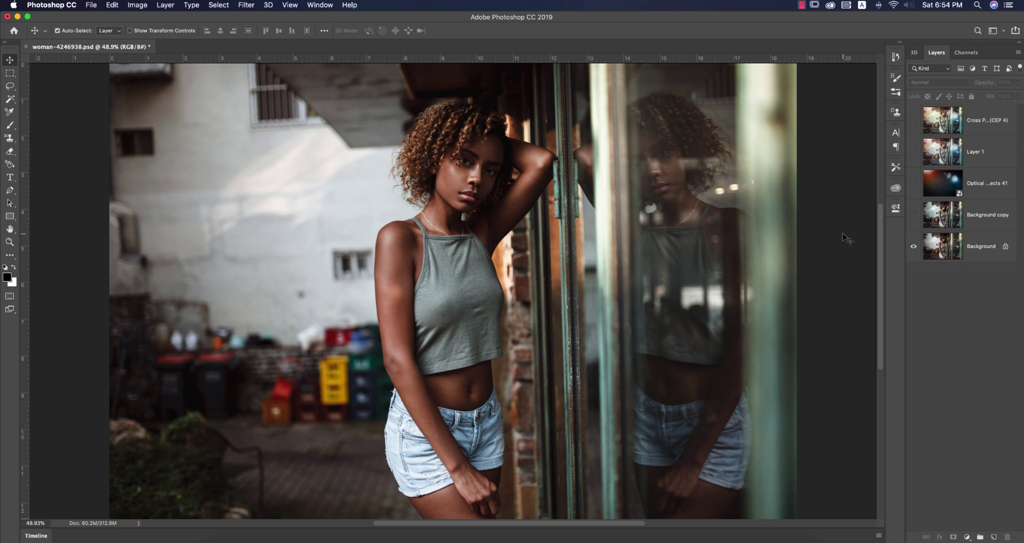
{"action": "left_click", "coordinate": [913, 246], "text": "alt"}
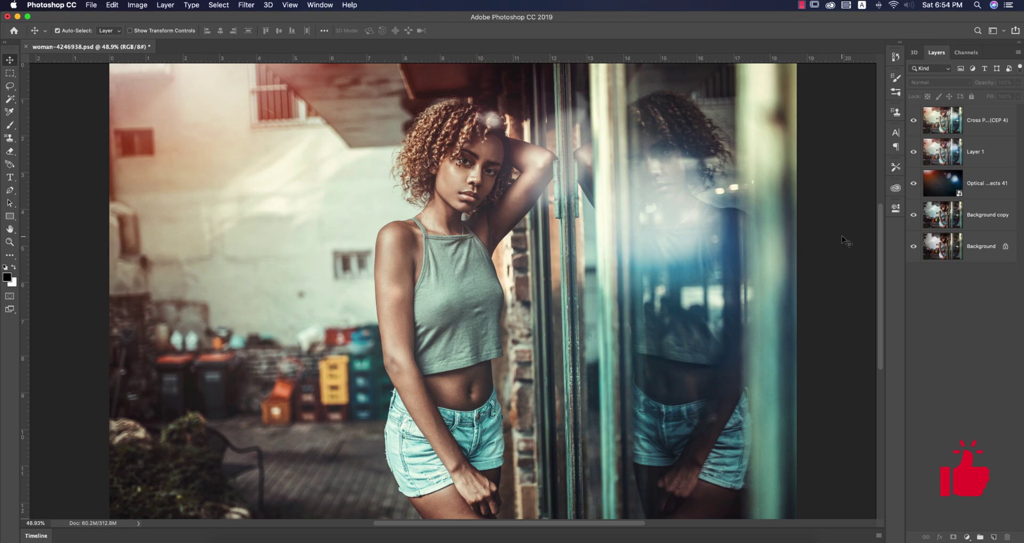
Step: Open woman-4246938.jpg from Recent, fit it to the window, and duplicate its Background layer
{"action": "left_click", "coordinate": [14, 30]}
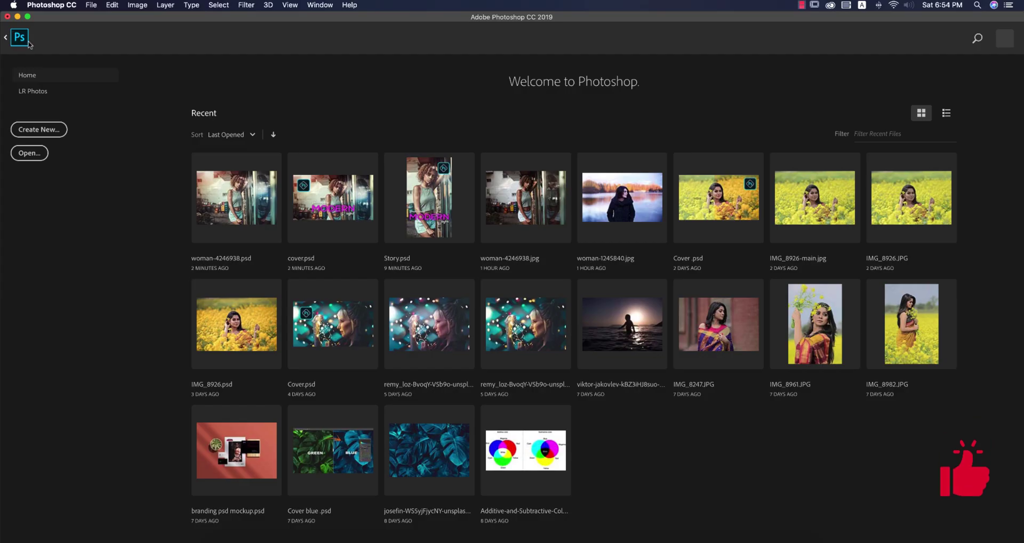
{"action": "left_click", "coordinate": [513, 209]}
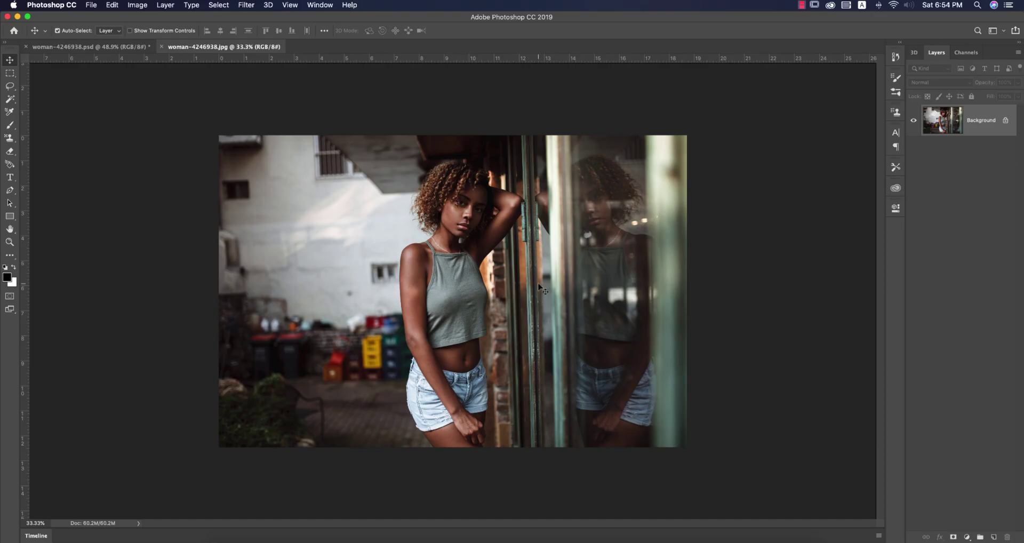
{"action": "key", "text": "super+0"}
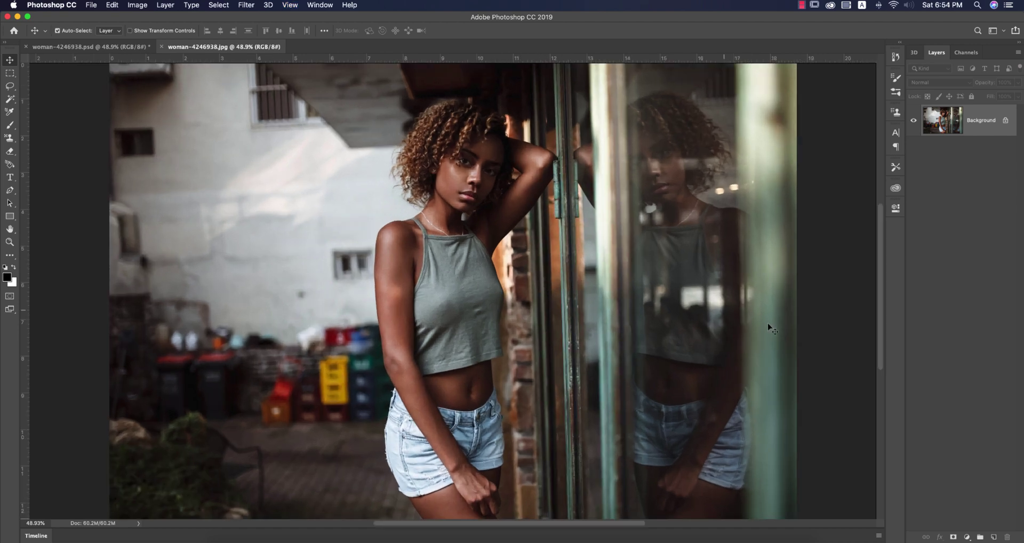
{"action": "left_click_drag", "start_coordinate": [966, 134], "coordinate": [993, 537]}
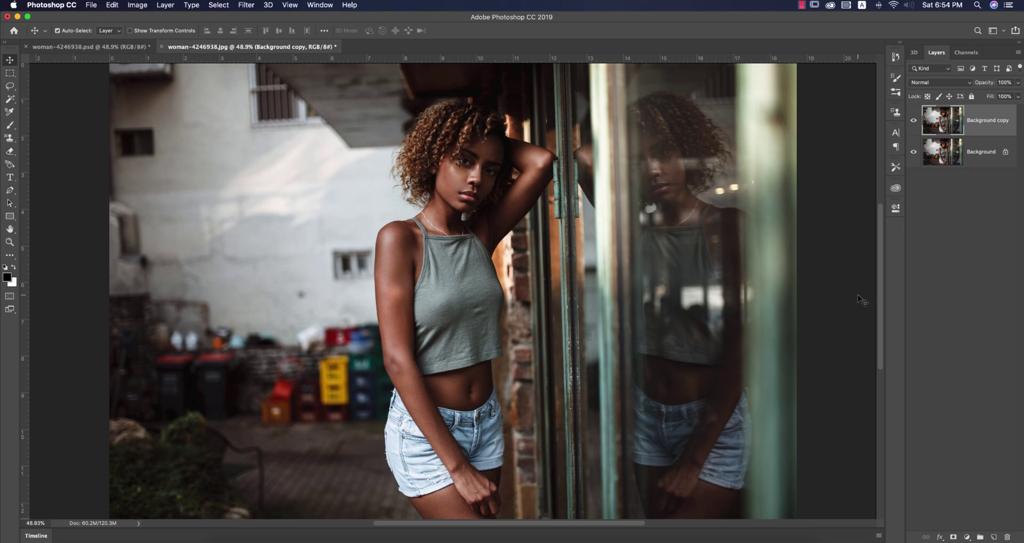
Step: Open the Camera Raw Filter and load the 'dark light .xmp' settings preset
{"action": "left_click", "coordinate": [244, 6]}
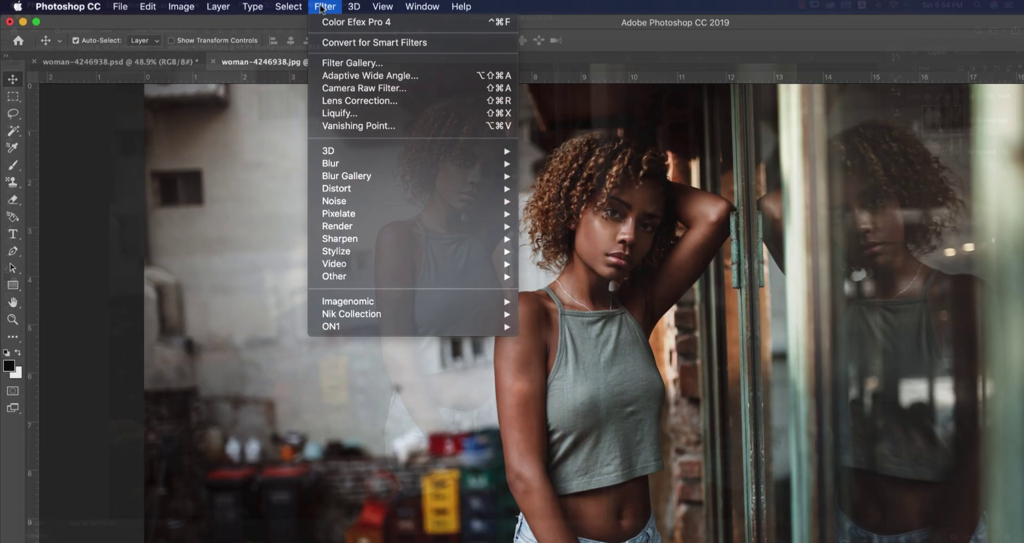
{"action": "left_click", "coordinate": [363, 88]}
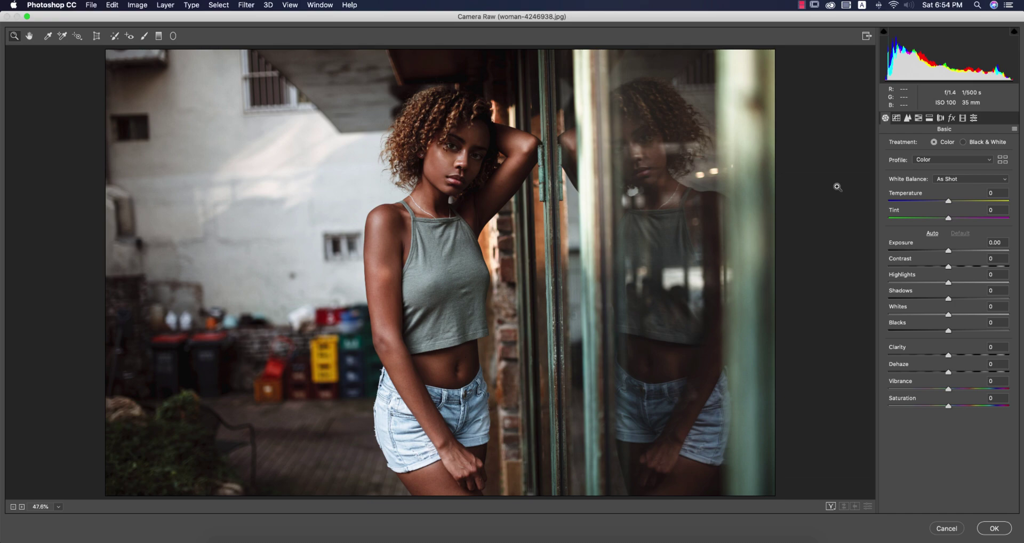
{"action": "left_click", "coordinate": [1014, 129]}
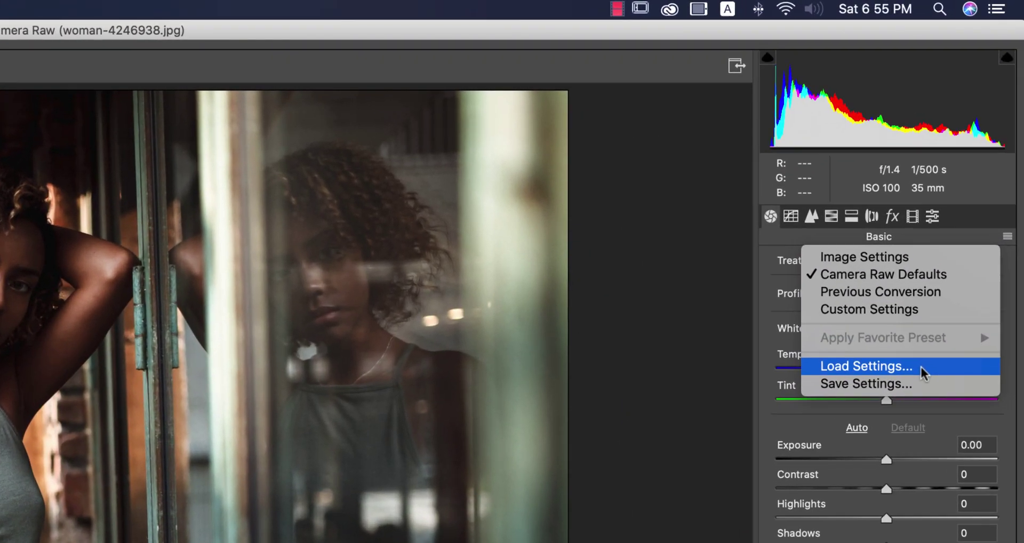
{"action": "left_click", "coordinate": [874, 342]}
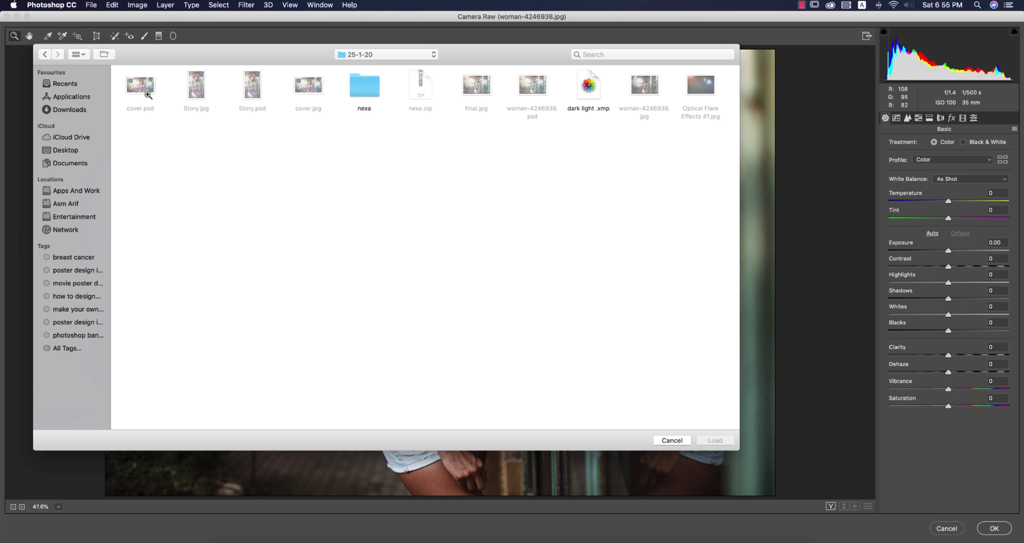
{"action": "left_click", "coordinate": [588, 90]}
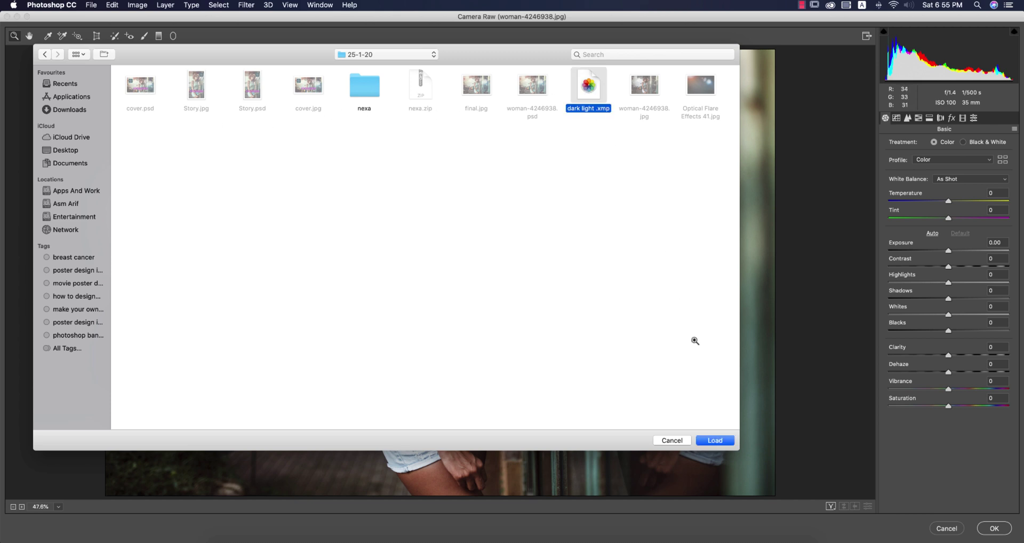
{"action": "left_click", "coordinate": [716, 440]}
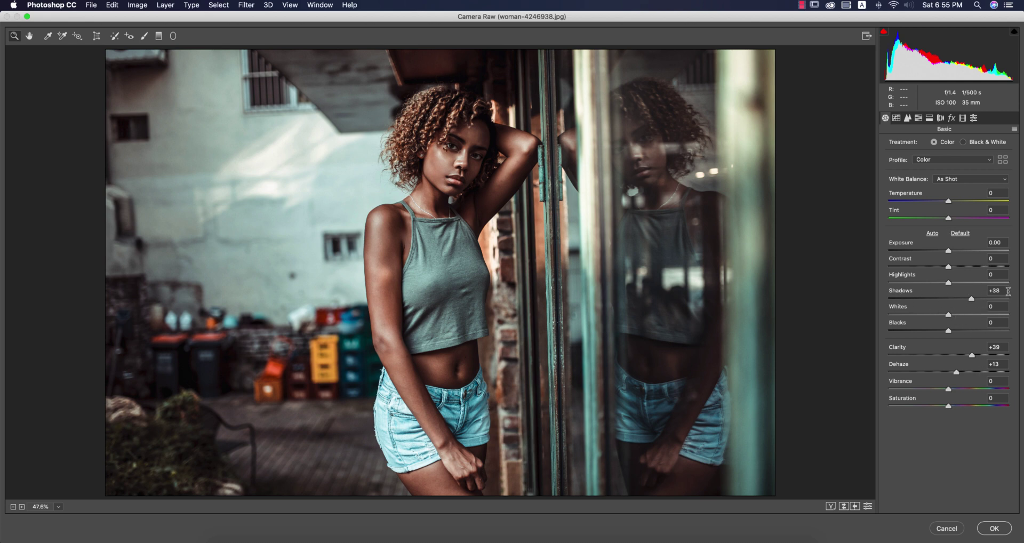
Step: Review the loaded Basic values: Shadows +38 and Clarity +39
{"action": "left_click", "coordinate": [993, 290]}
{"action": "left_click", "coordinate": [1004, 347]}
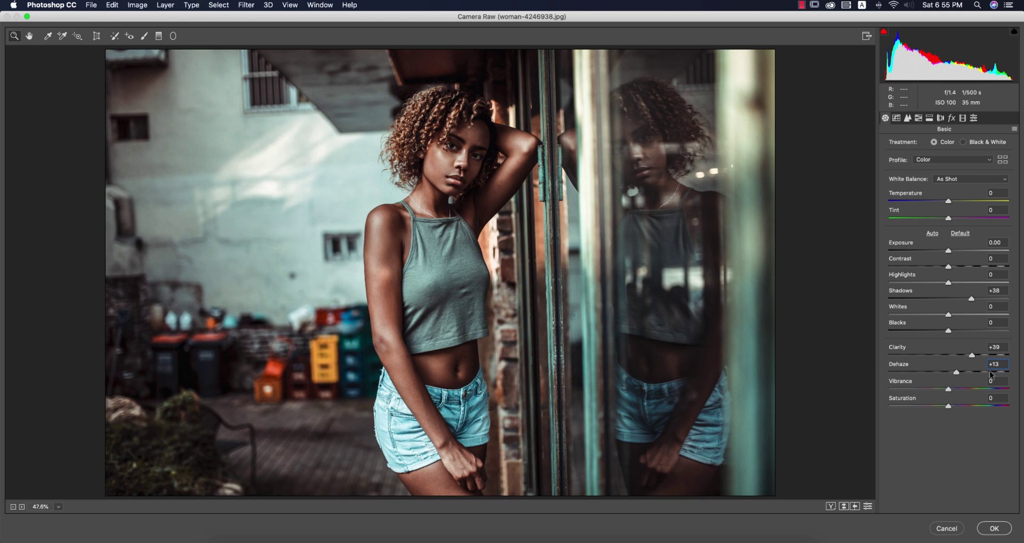
Step: Check the Detail panel's sharpening Amount 44 and noise reduction Luminance 23
{"action": "left_click", "coordinate": [897, 118]}
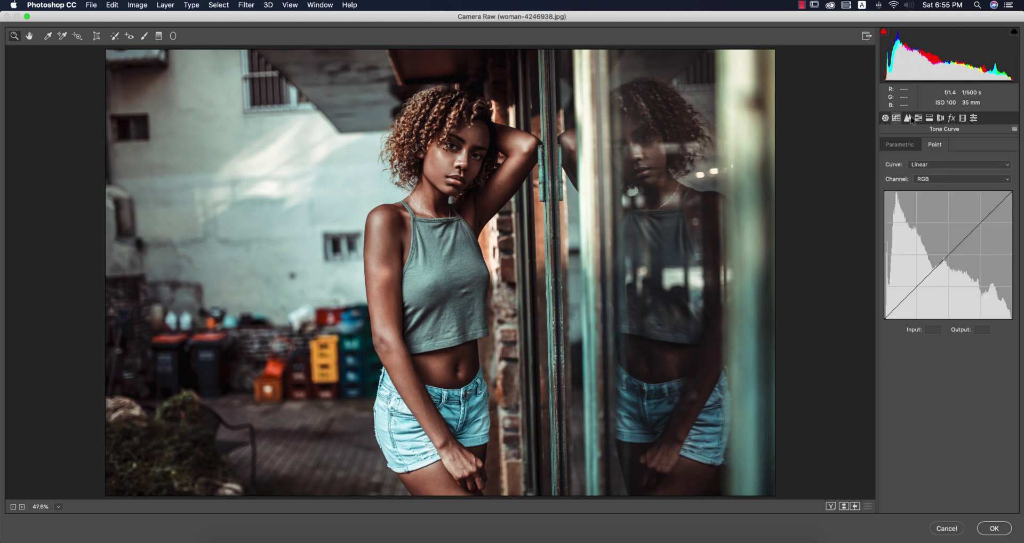
{"action": "left_click", "coordinate": [908, 118]}
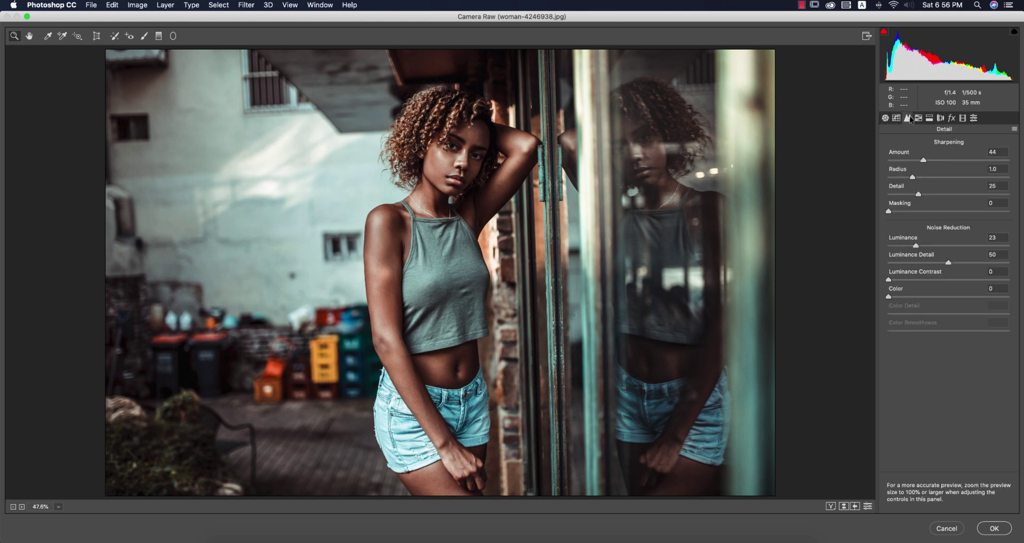
{"action": "left_click", "coordinate": [995, 151]}
{"action": "left_click", "coordinate": [996, 237]}
Step: Check Split Toning: highlights hue 138, saturation 10; shadows hue 243, saturation 8
{"action": "left_click", "coordinate": [918, 118]}
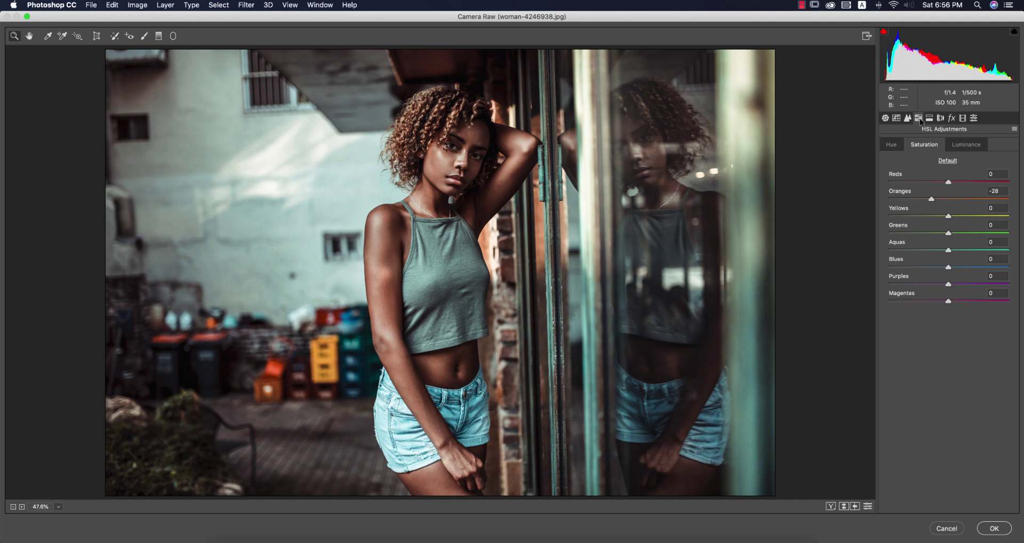
{"action": "left_click", "coordinate": [929, 118]}
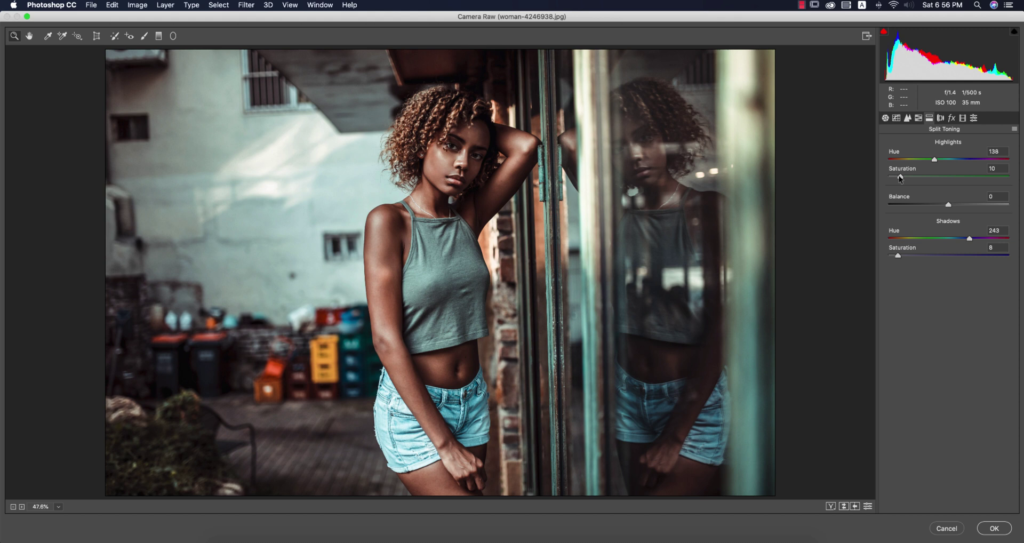
{"action": "left_click", "coordinate": [993, 152]}
{"action": "key", "text": "Return"}
{"action": "left_click", "coordinate": [997, 168]}
Step: Browse the HSL Hue, Saturation and Luminance panels in Camera Raw
{"action": "left_click", "coordinate": [918, 118]}
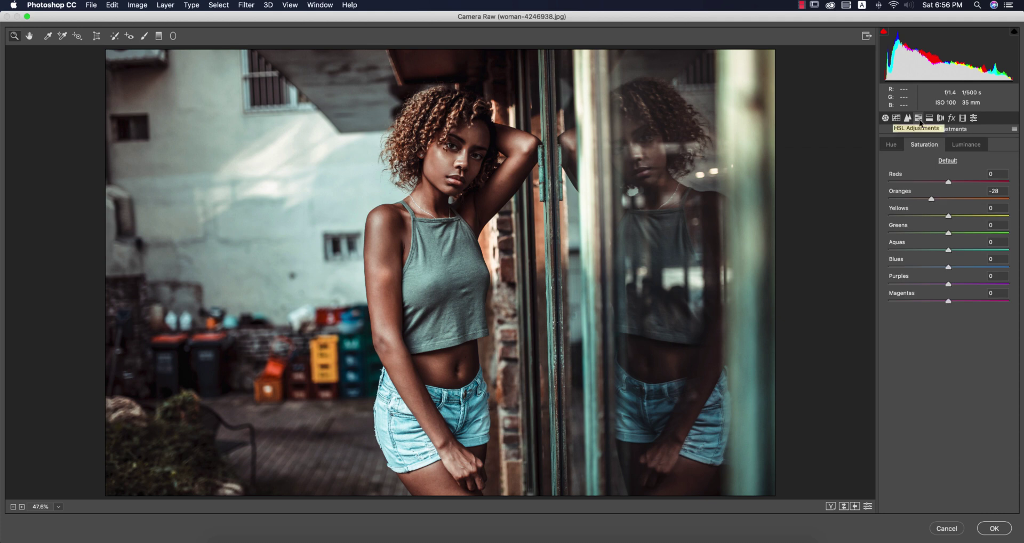
{"action": "left_click", "coordinate": [896, 145]}
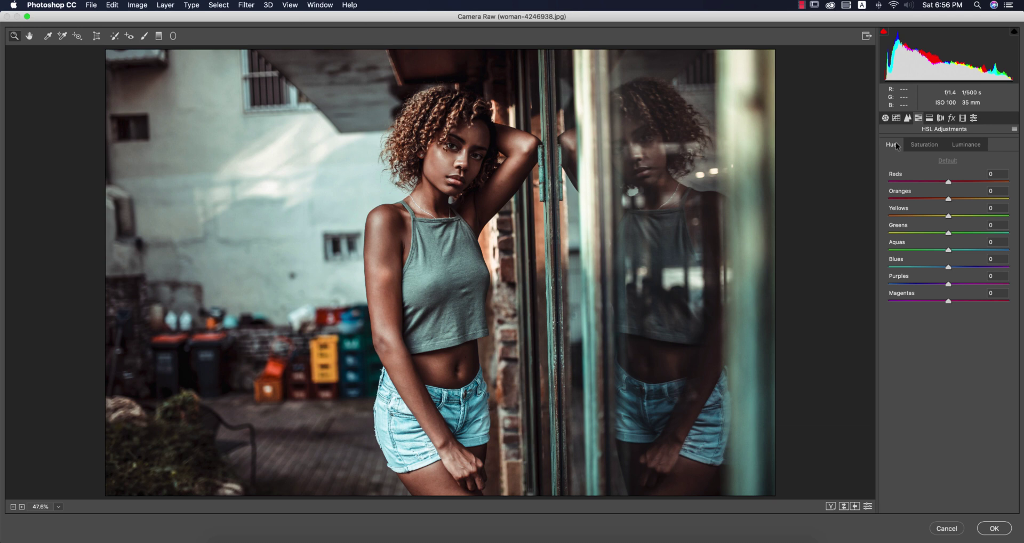
{"action": "left_click", "coordinate": [922, 145]}
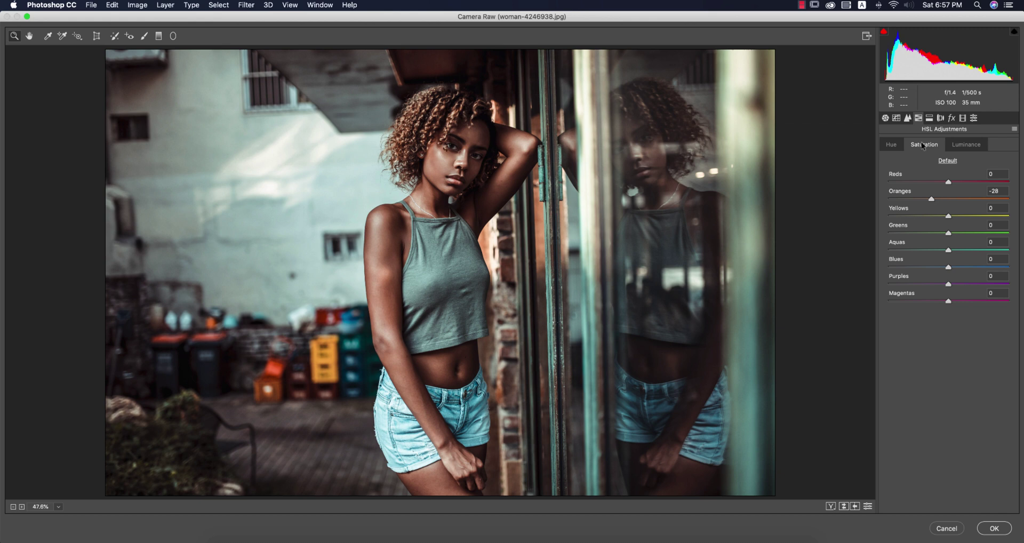
{"action": "left_click", "coordinate": [952, 144]}
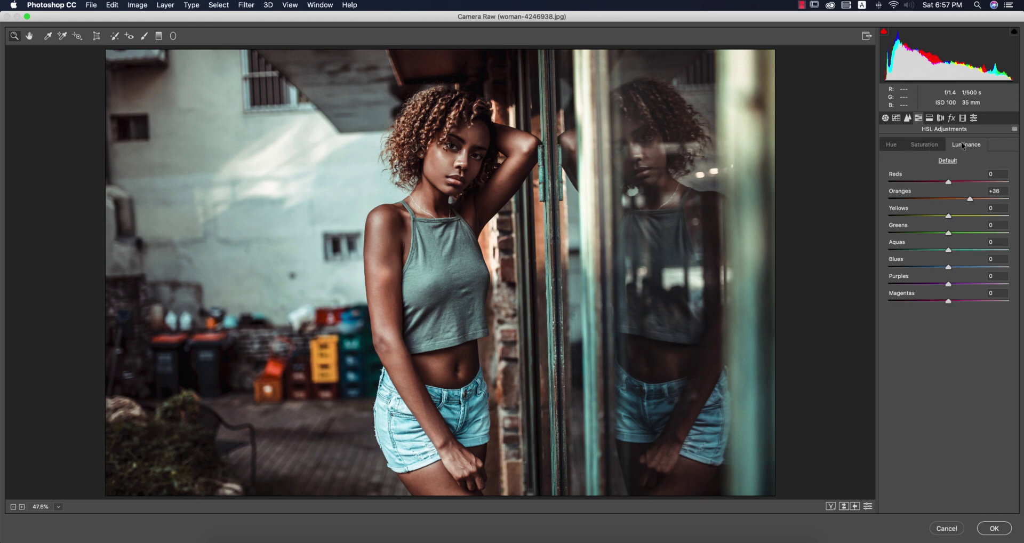
{"action": "left_click", "coordinate": [891, 145]}
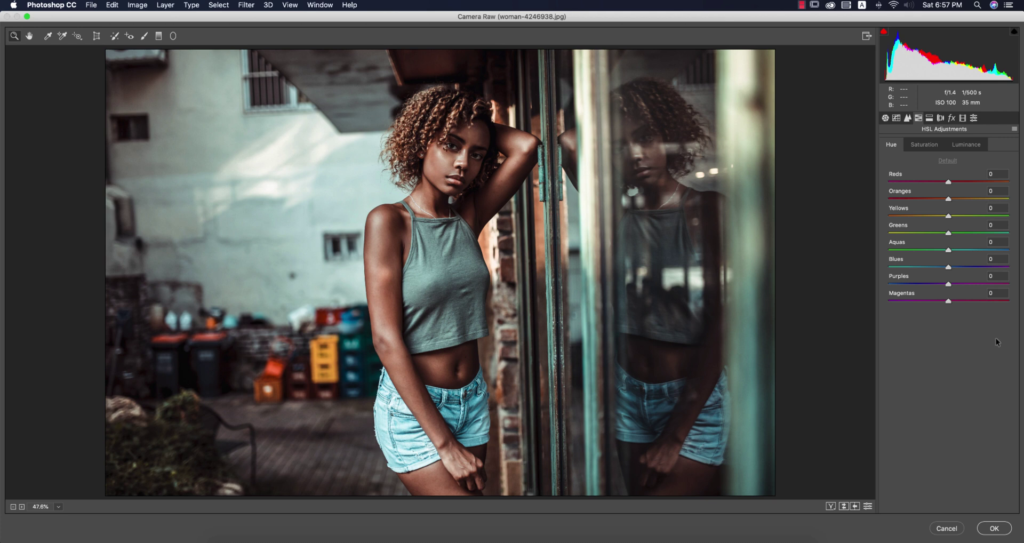
{"action": "left_click", "coordinate": [923, 145]}
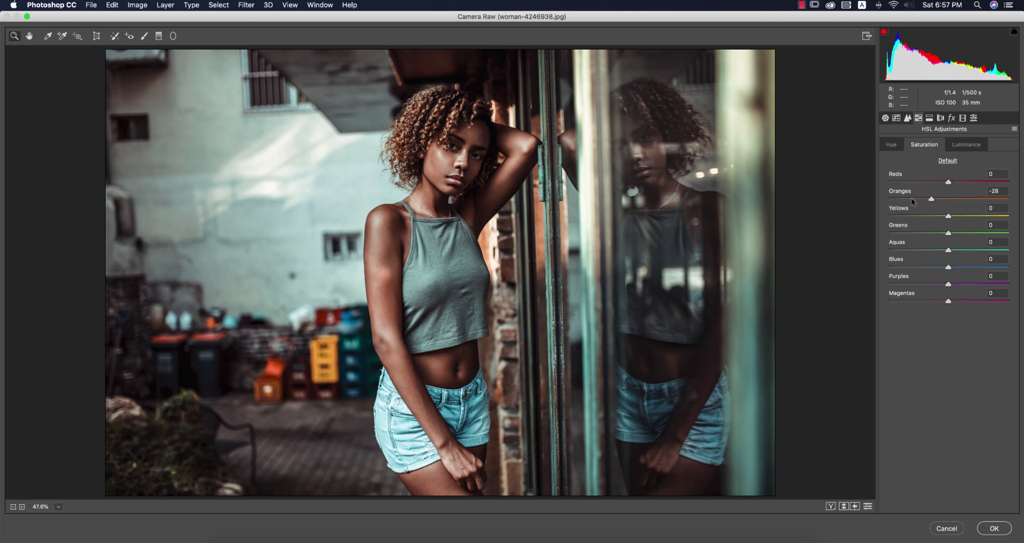
Step: Check Oranges saturation at -28, then raise Oranges luminance to +89
{"action": "left_click", "coordinate": [987, 191]}
{"action": "left_click", "coordinate": [971, 146]}
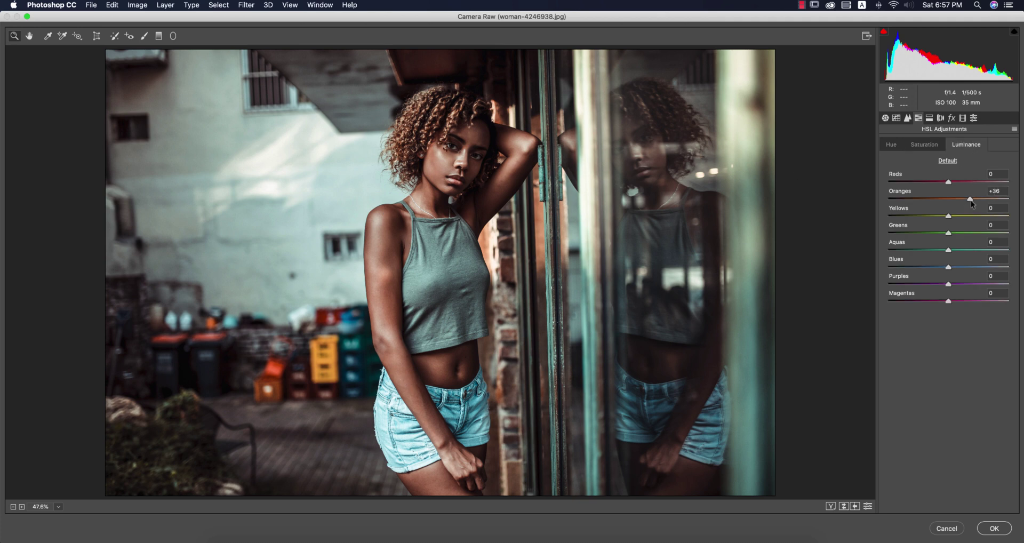
{"action": "mouse_move", "coordinate": [970, 202]}
{"action": "left_mouse_down"}
{"action": "mouse_move", "coordinate": [997, 200]}
{"action": "mouse_move", "coordinate": [980, 199]}
{"action": "left_mouse_up"}
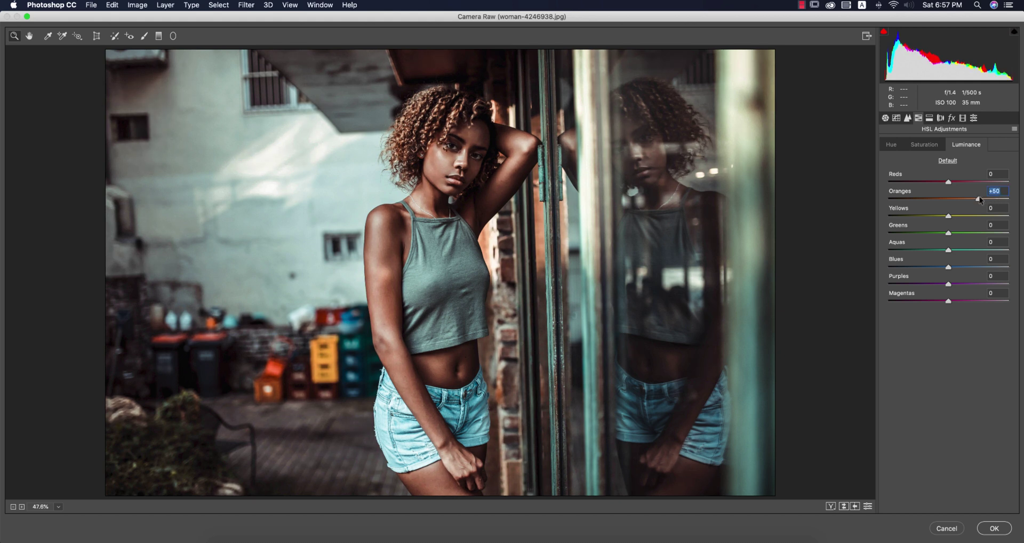
Step: Set Camera Calibration Red Primary Hue to +32 and Blue Primary Hue to -50
{"action": "left_click", "coordinate": [952, 118]}
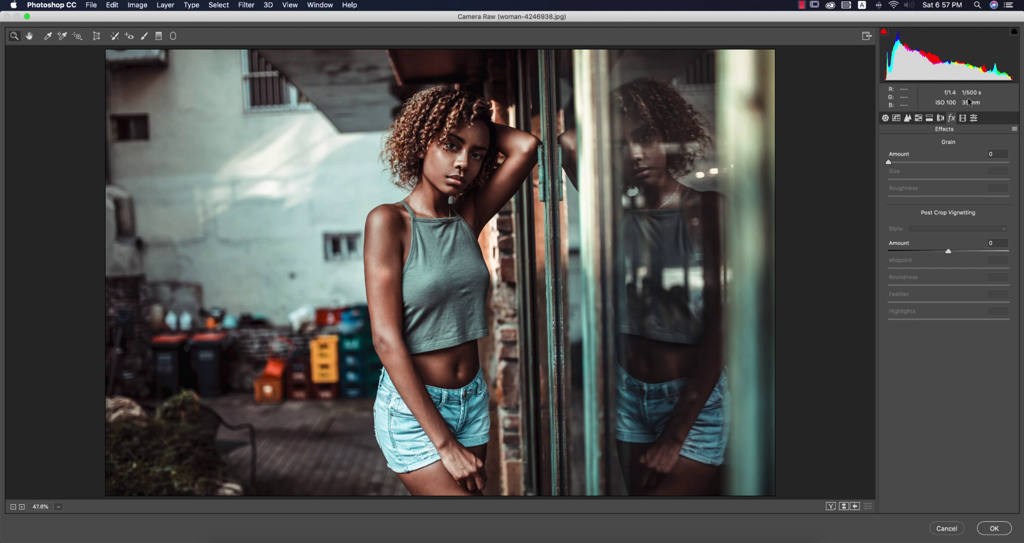
{"action": "left_click", "coordinate": [963, 118]}
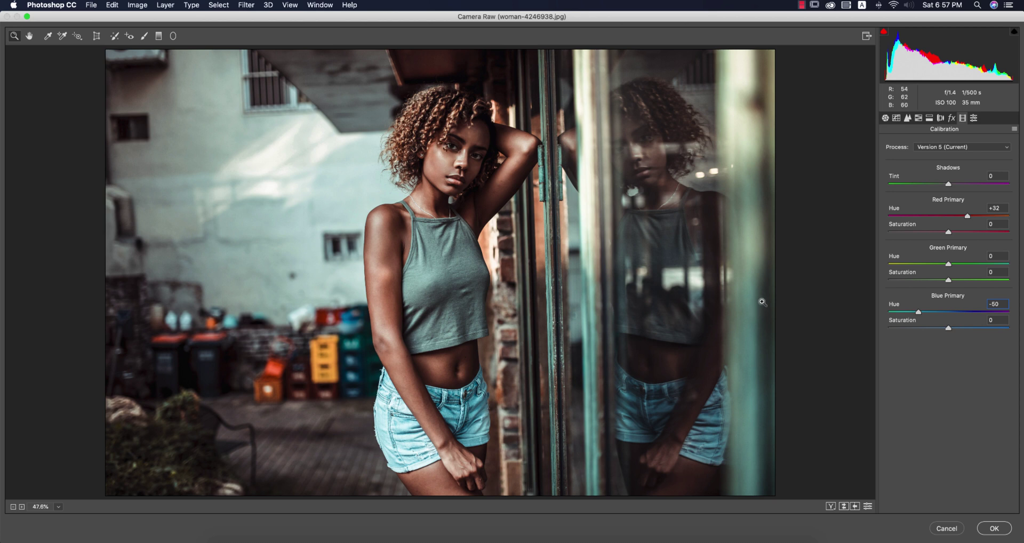
Step: Compare Before/After zoomed in on the woman, then apply the Camera Raw grade
{"action": "left_click", "coordinate": [1001, 255]}
{"action": "left_click", "coordinate": [830, 506]}
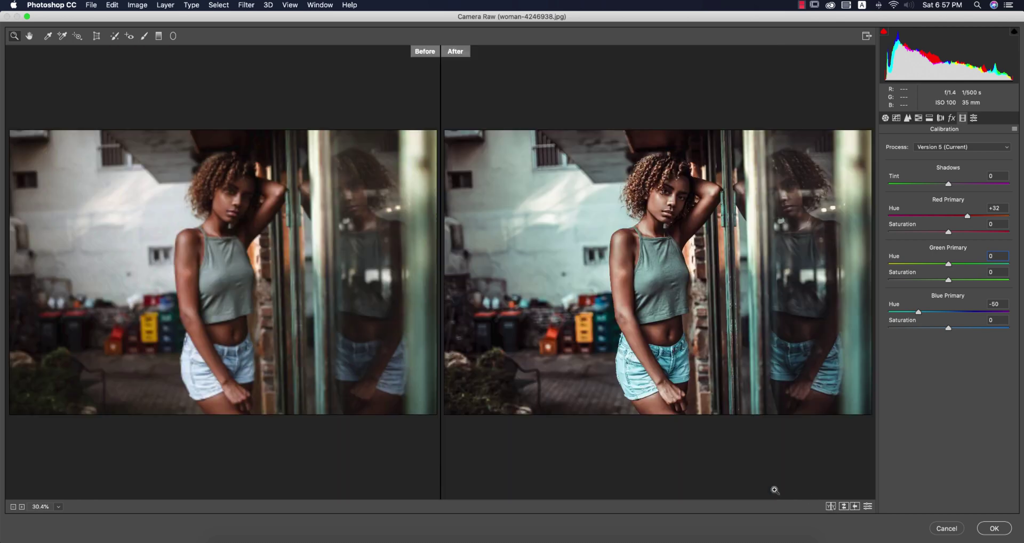
{"action": "left_click", "coordinate": [229, 229]}
{"action": "left_click", "coordinate": [211, 224]}
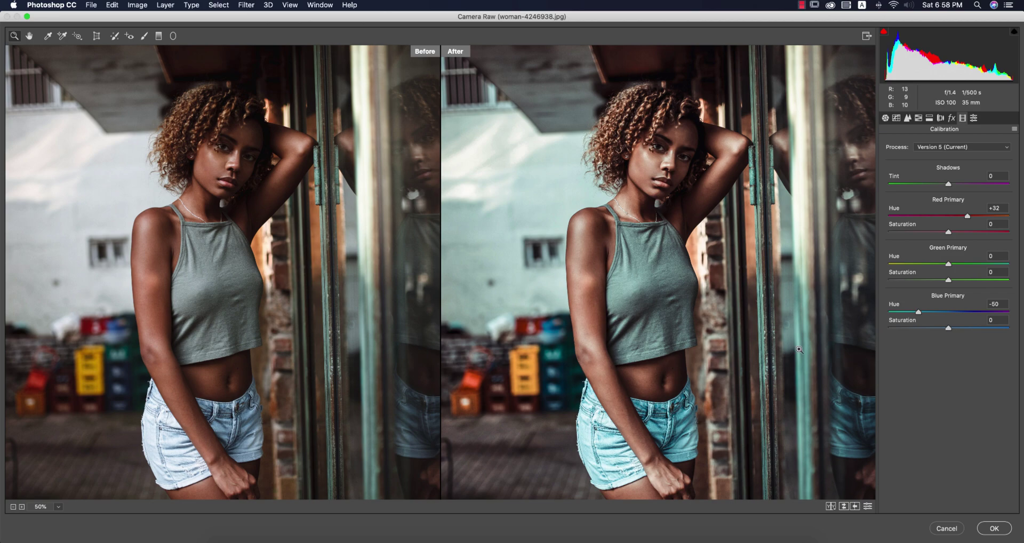
{"action": "left_click", "coordinate": [994, 528]}
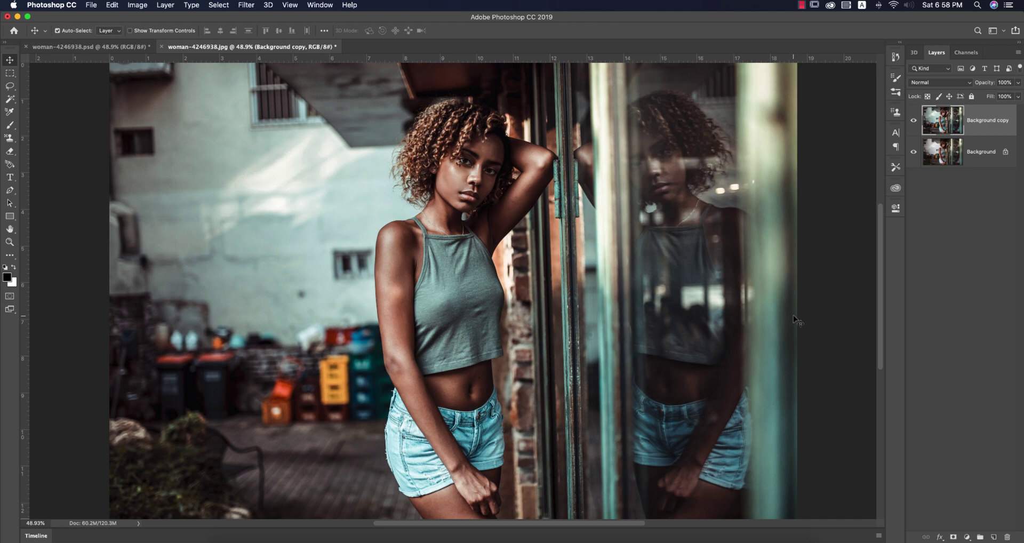
Step: Place the Optical Flare Effects 41 image embedded and set its blend mode to Screen
{"action": "left_click", "coordinate": [94, 6]}
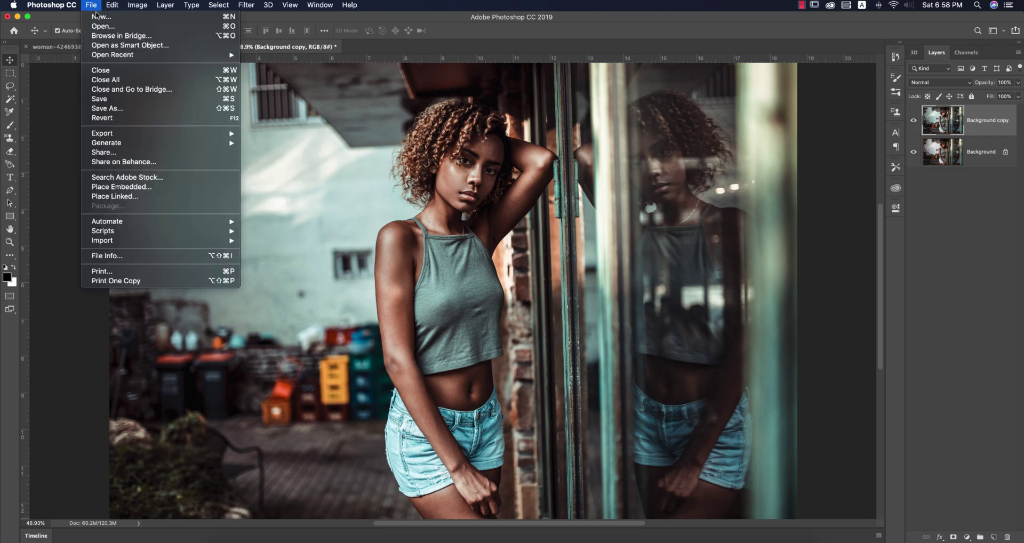
{"action": "left_click", "coordinate": [121, 186]}
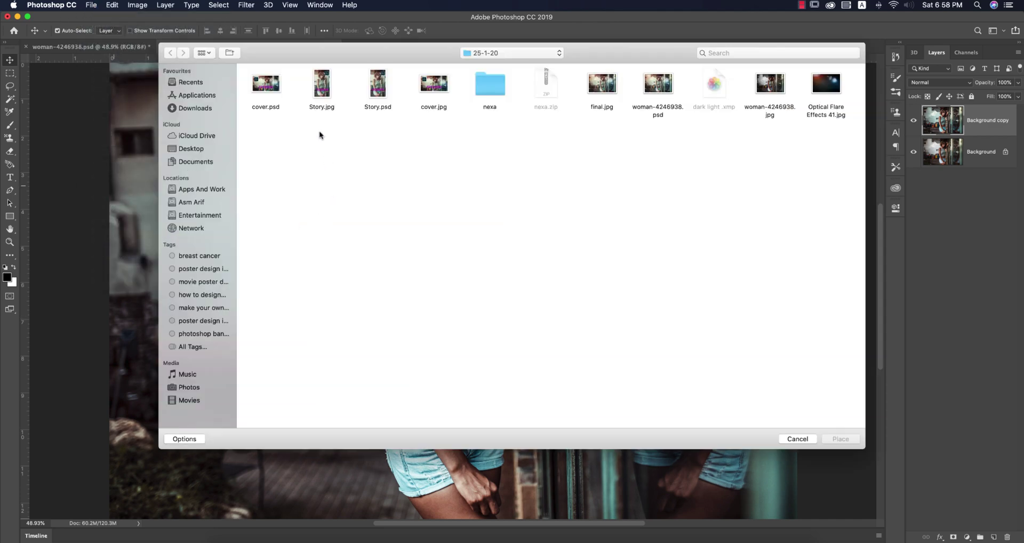
{"action": "left_click", "coordinate": [815, 90]}
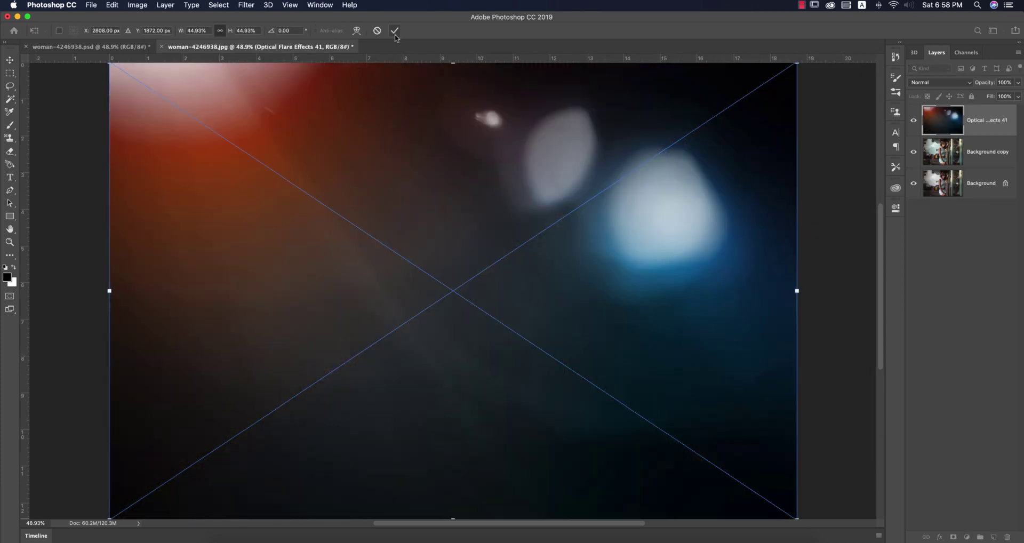
{"action": "left_click", "coordinate": [395, 32]}
{"action": "left_click", "coordinate": [932, 84]}
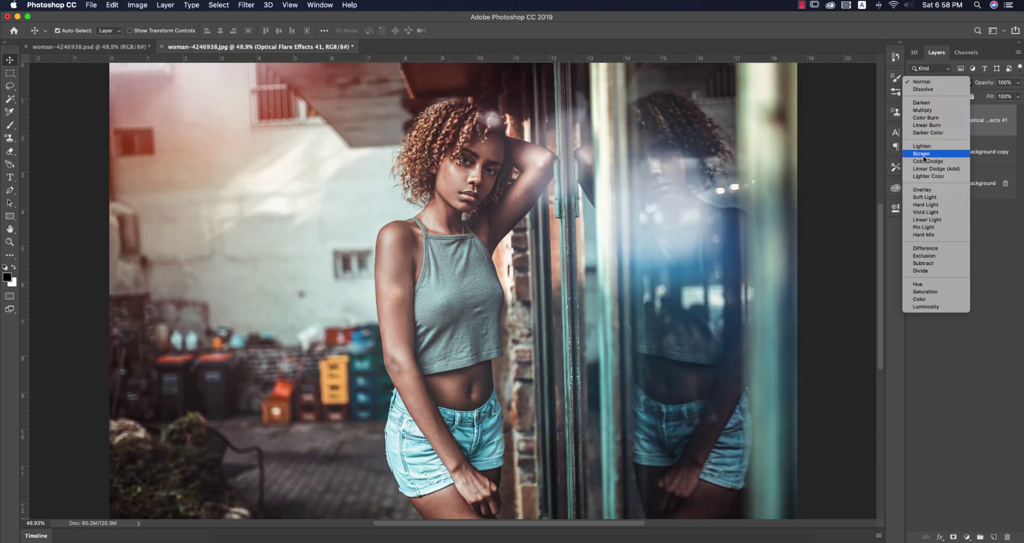
{"action": "left_click", "coordinate": [920, 154]}
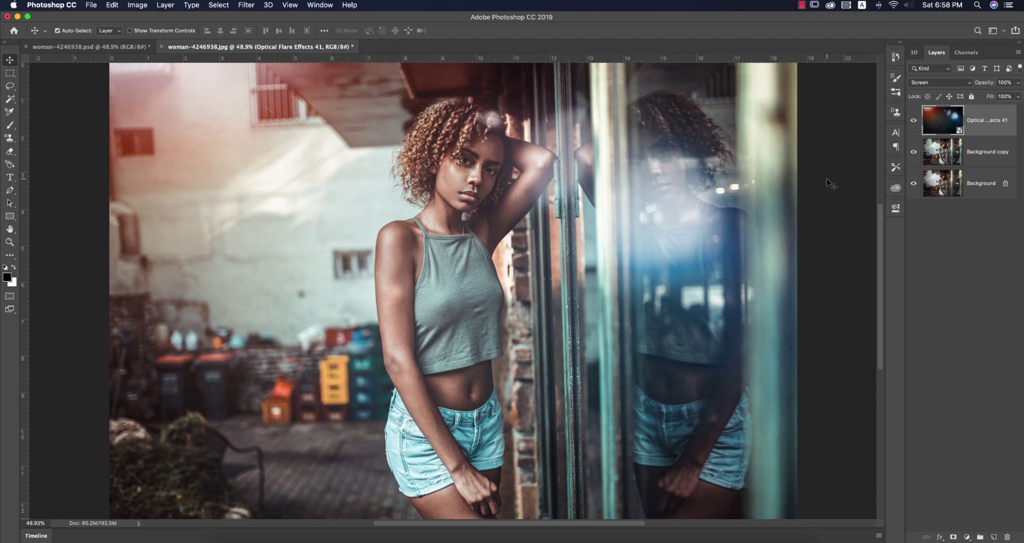
Step: Add a Levels adjustment layer with black input 17, then select layers down to Background copy
{"action": "left_click", "coordinate": [967, 536]}
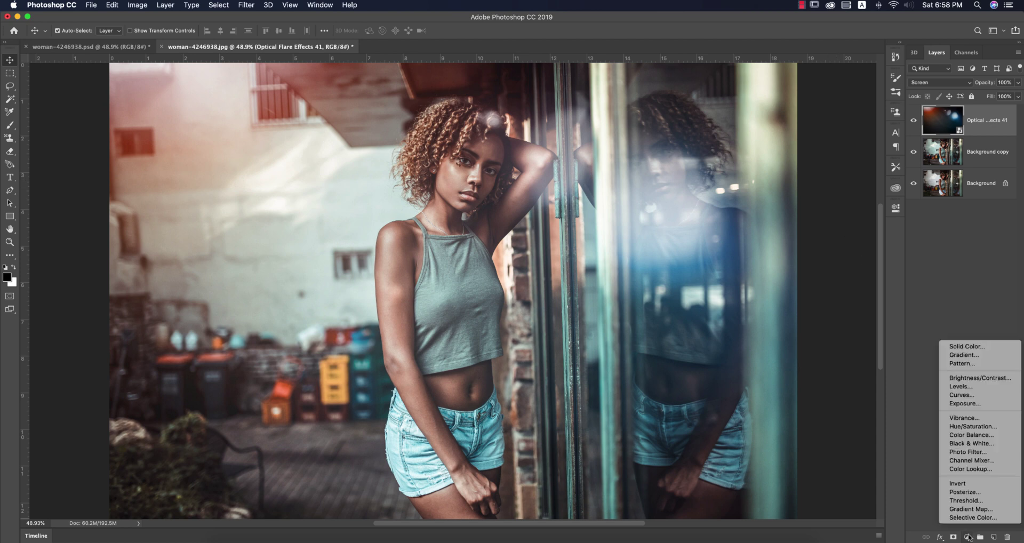
{"action": "left_click", "coordinate": [972, 386]}
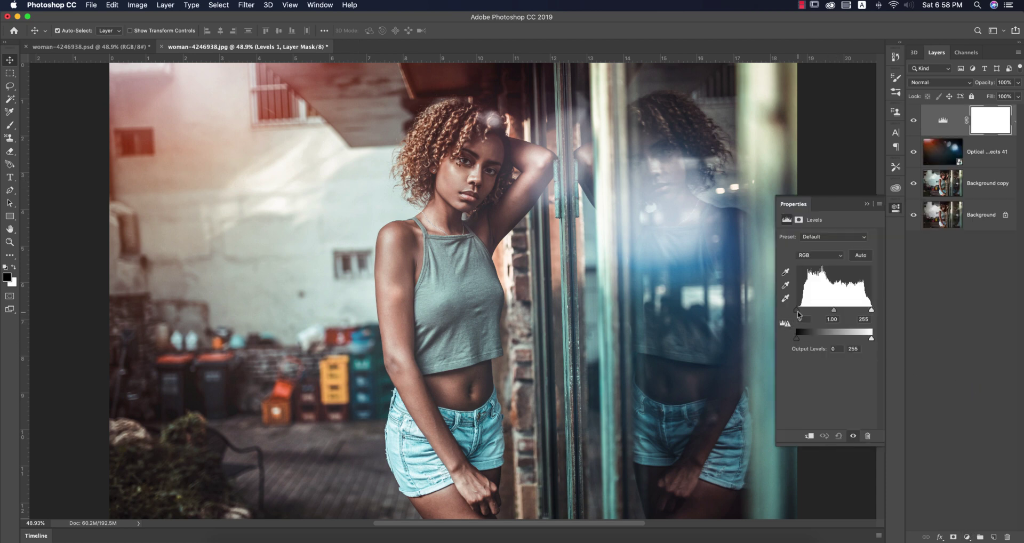
{"action": "left_click_drag", "start_coordinate": [795, 310], "coordinate": [802, 313]}
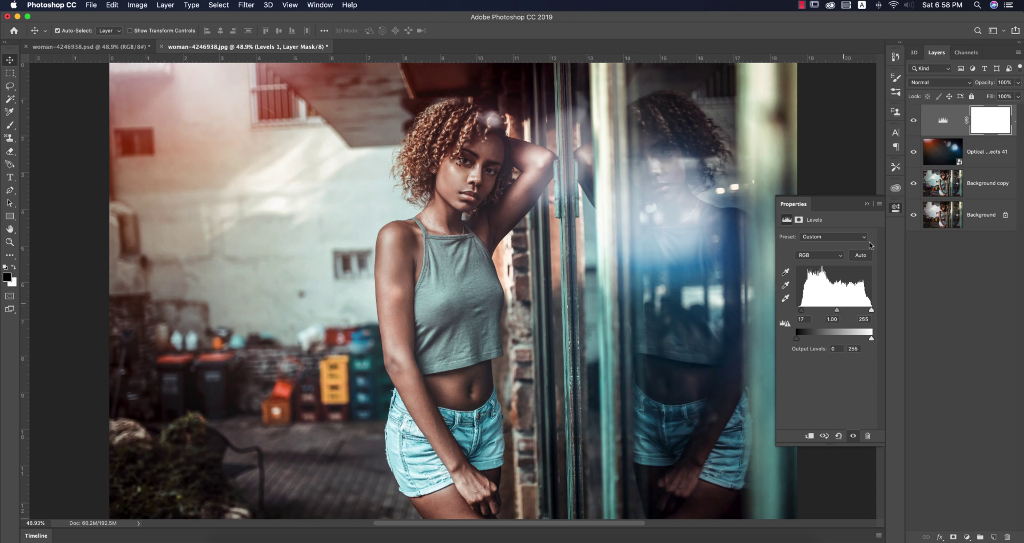
{"action": "left_click", "coordinate": [867, 204]}
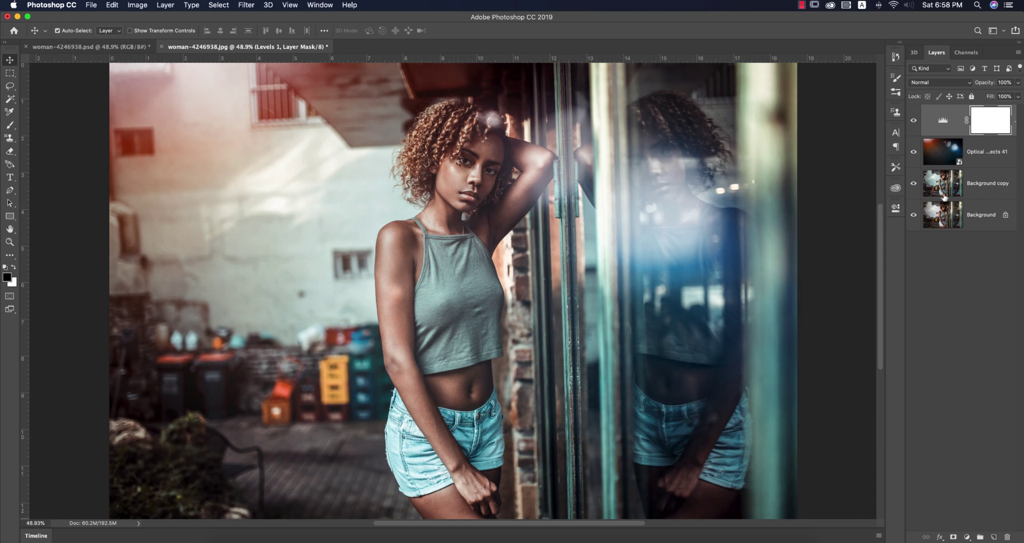
{"action": "left_click", "coordinate": [979, 195]}
Step: Group the selected layers as 'edit' and stamp all visible layers into Layer 1
{"action": "key", "text": "super"}
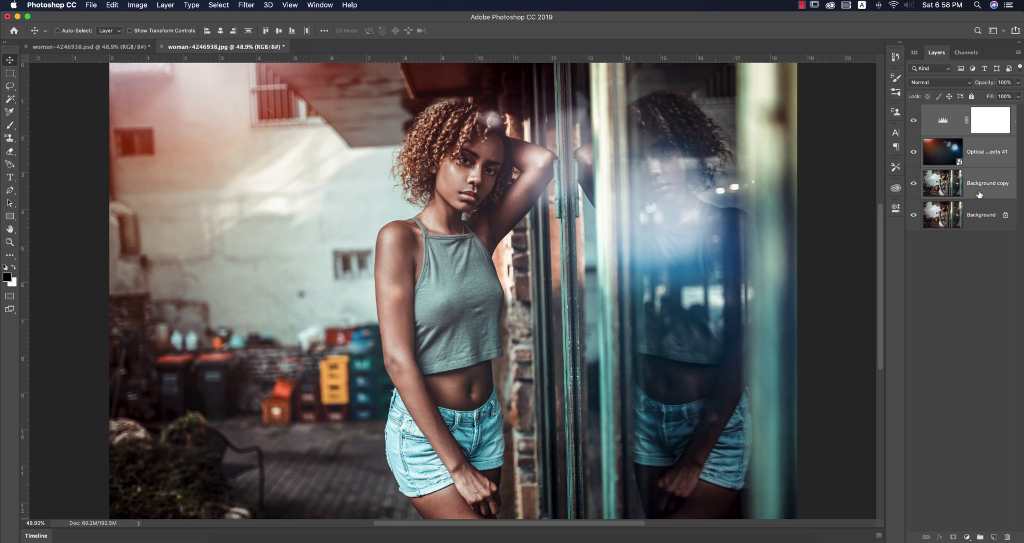
{"action": "key", "text": "super+g"}
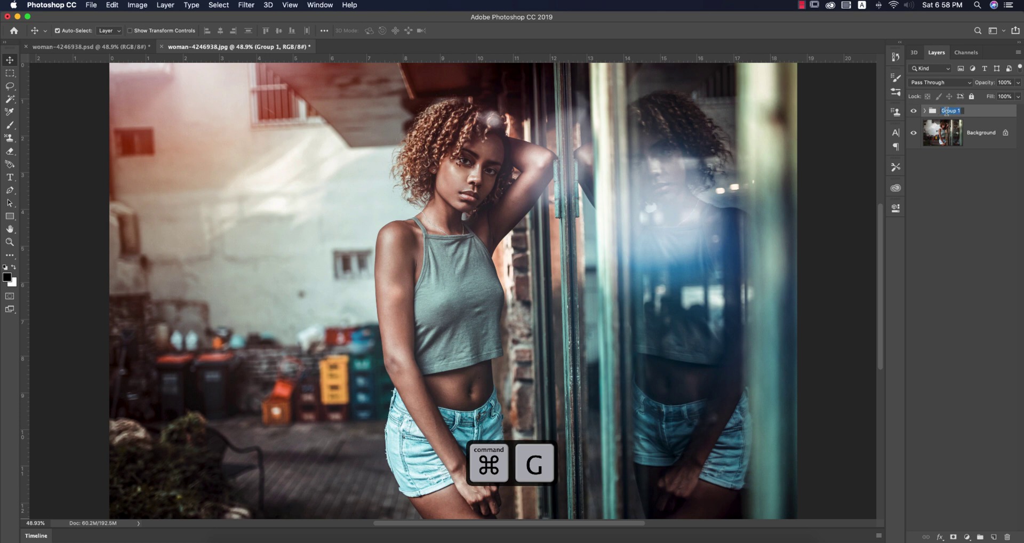
{"action": "type", "text": "edit"}
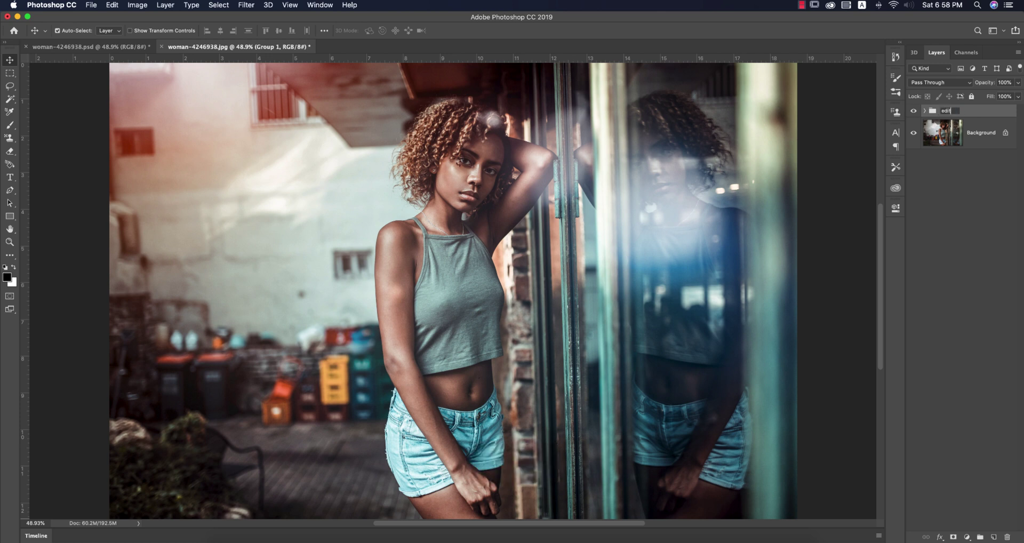
{"action": "key", "text": "Return"}
{"action": "key", "text": "alt+shift+super+e"}
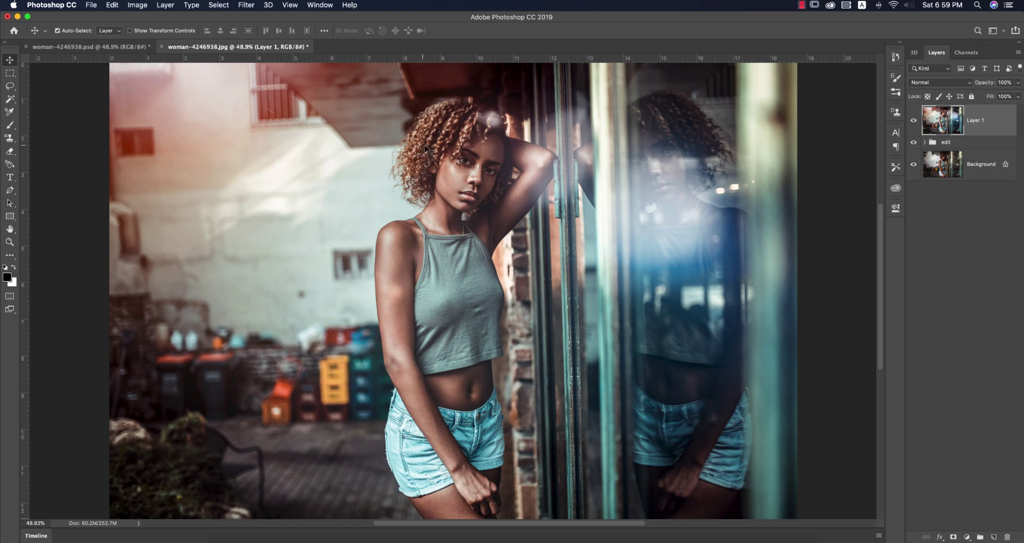
Step: Apply Color Efex Pro 4 Cross Processing, method L05 at 33% strength, to the merged layer
{"action": "left_click", "coordinate": [246, 4]}
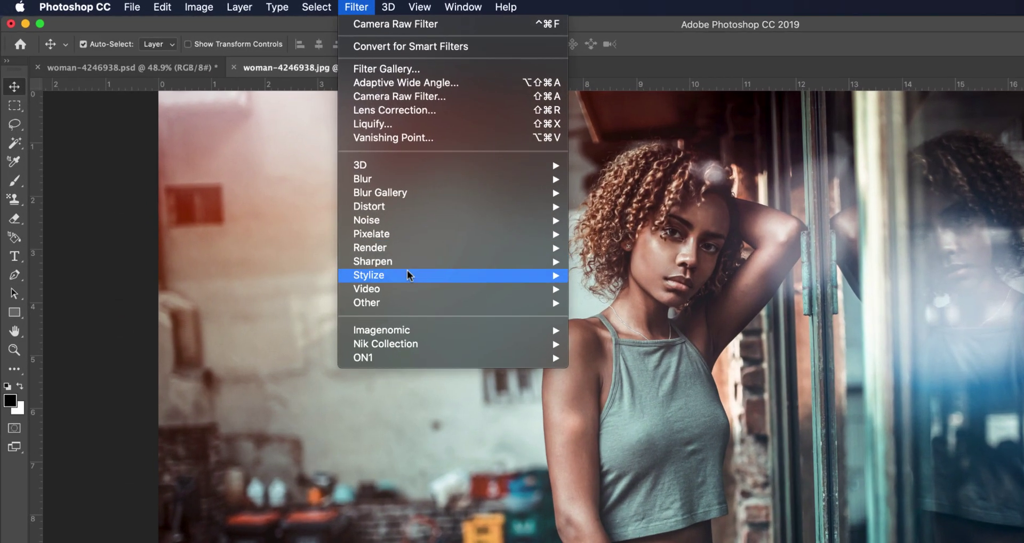
{"action": "mouse_move", "coordinate": [319, 241]}
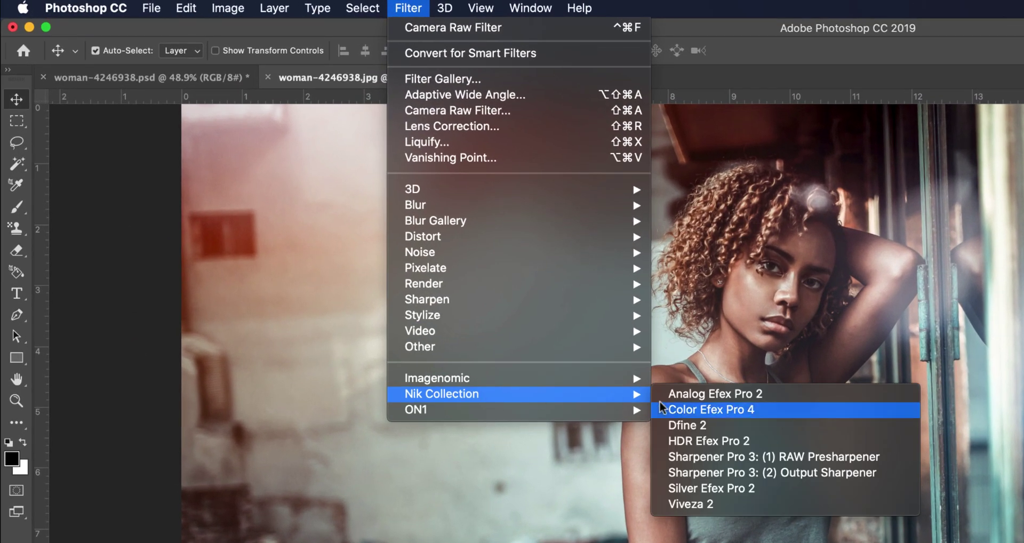
{"action": "left_click", "coordinate": [709, 410]}
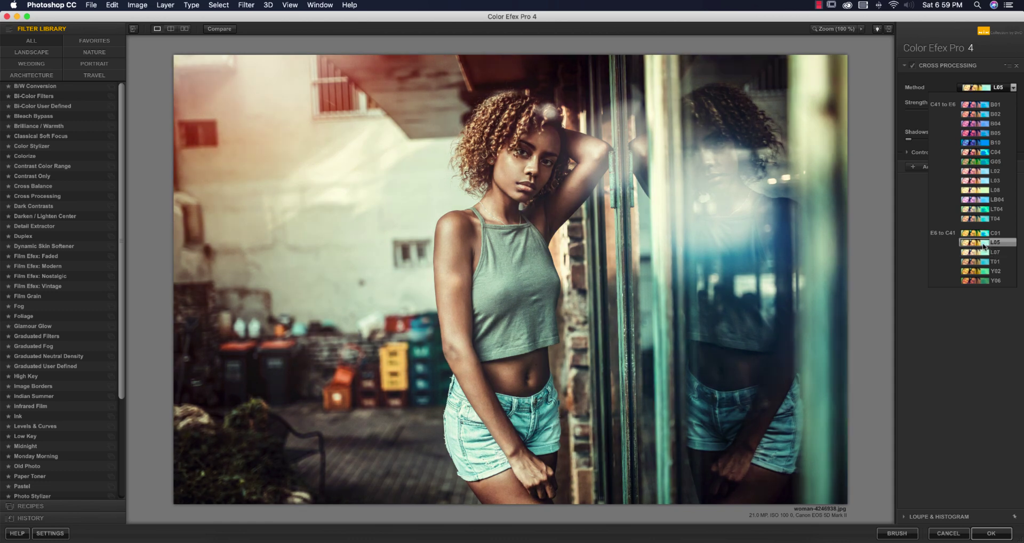
{"action": "left_click", "coordinate": [986, 244]}
{"action": "left_click", "coordinate": [1007, 104]}
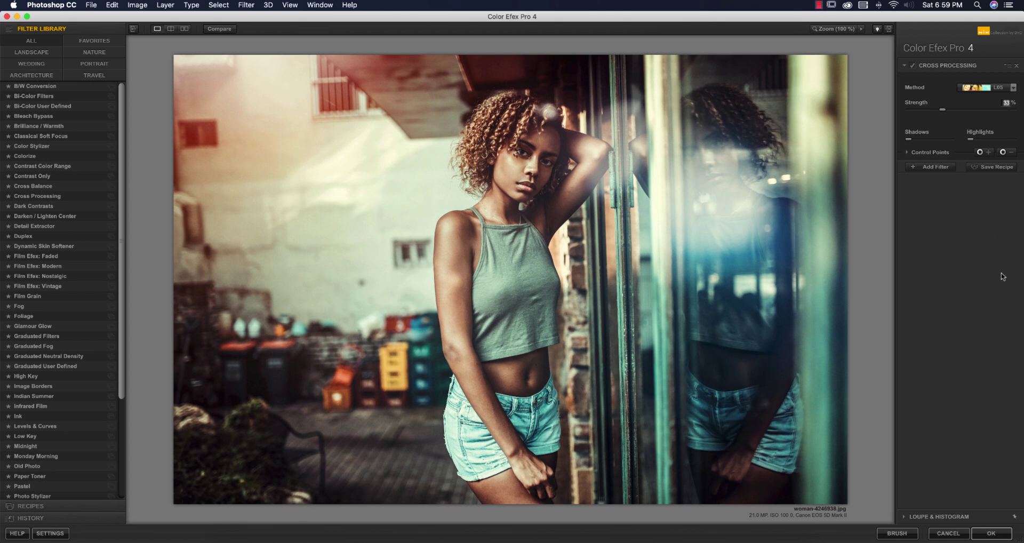
{"action": "left_click", "coordinate": [992, 533]}
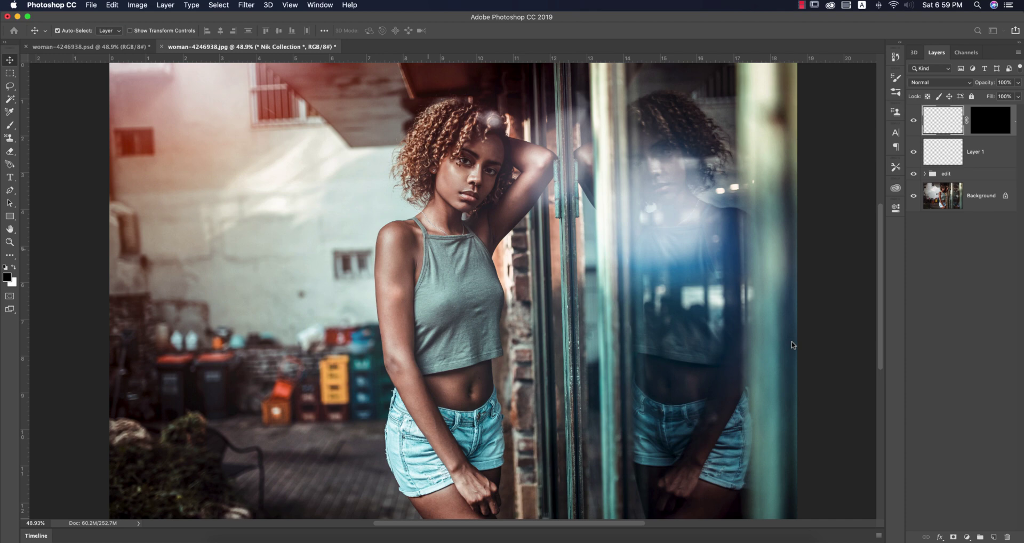
{"action": "left_click", "coordinate": [914, 196], "text": "alt"}
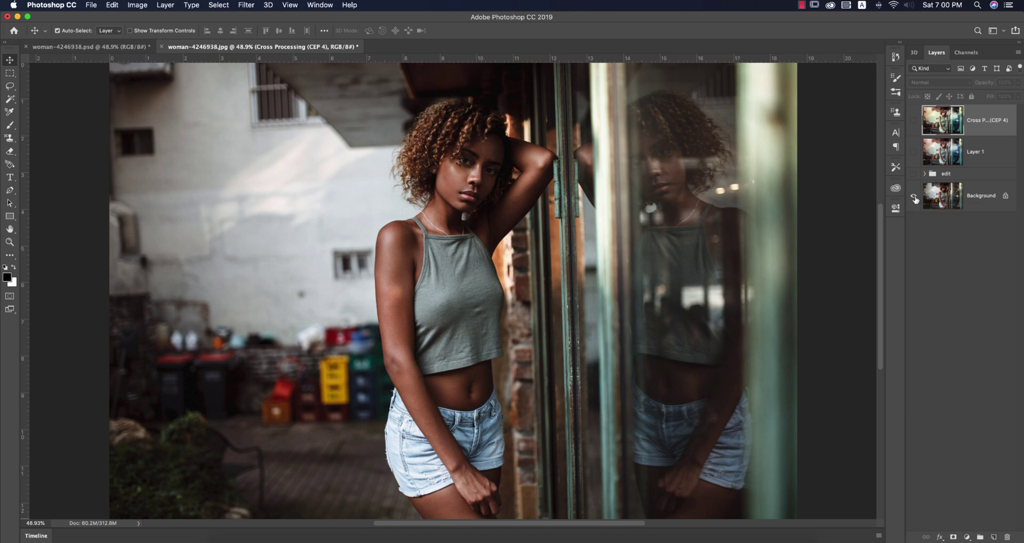
{"action": "left_click", "coordinate": [914, 197], "text": "alt"}
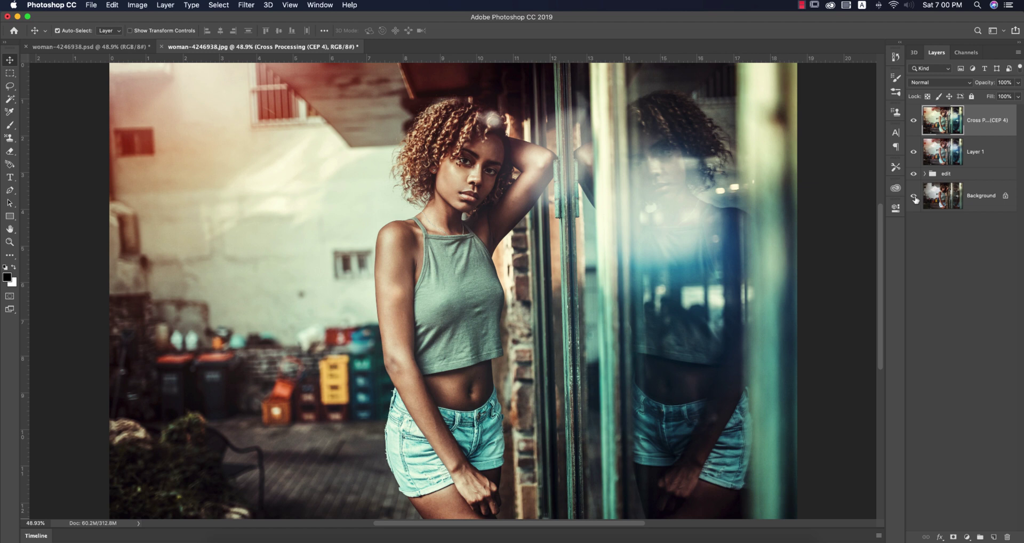